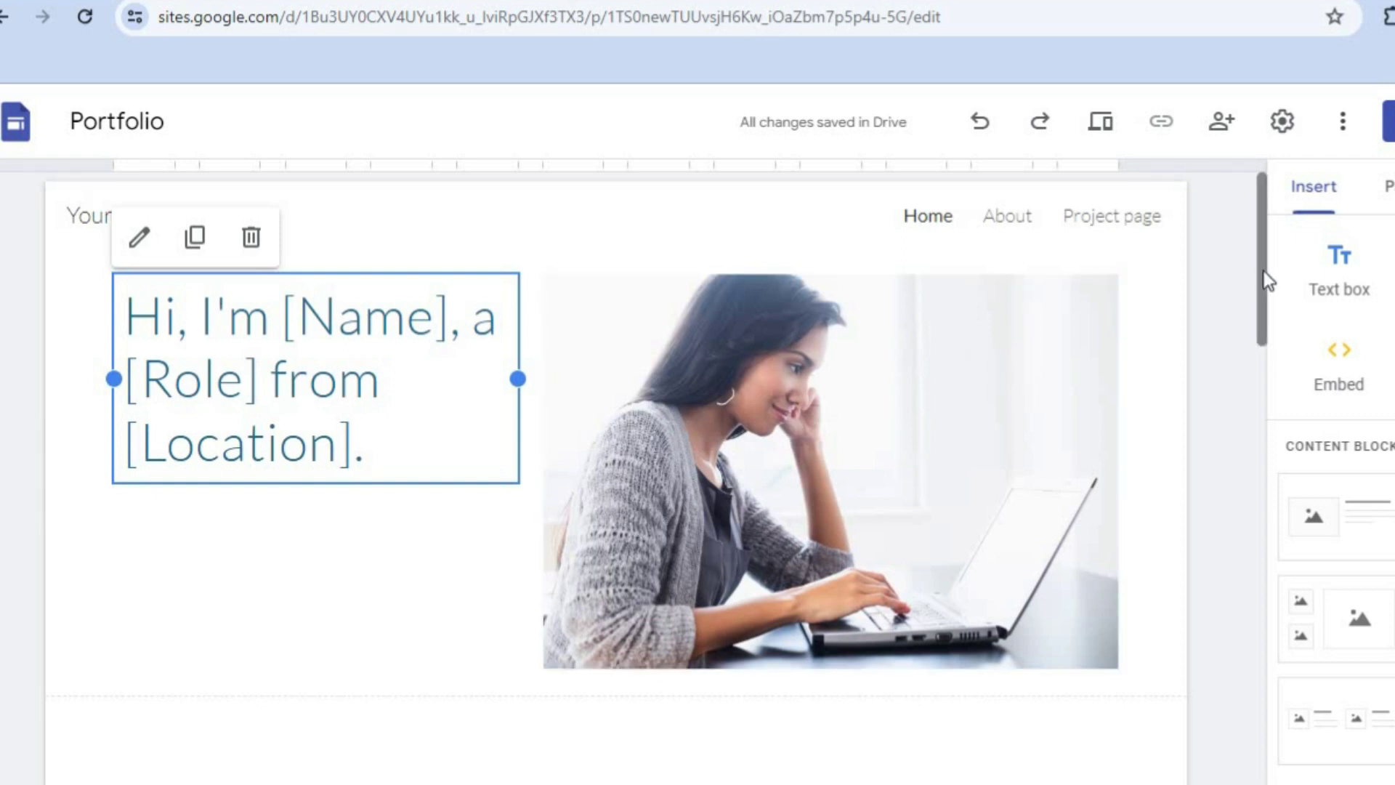
Scroll to the 'Get in touch at [email address]' section at the bottom of the Portfolio page.
drag(1264, 285, 1259, 782)
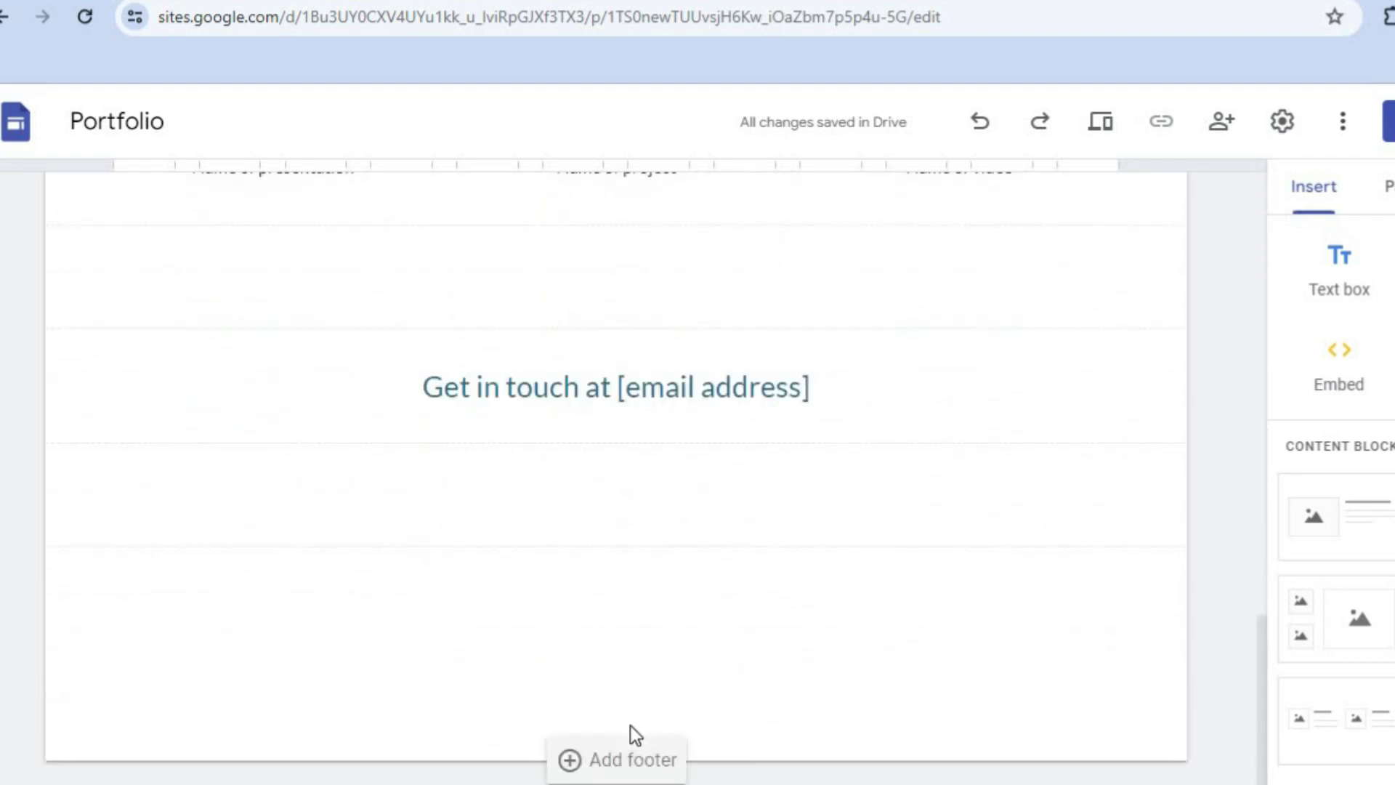
mouse_move(616, 752)
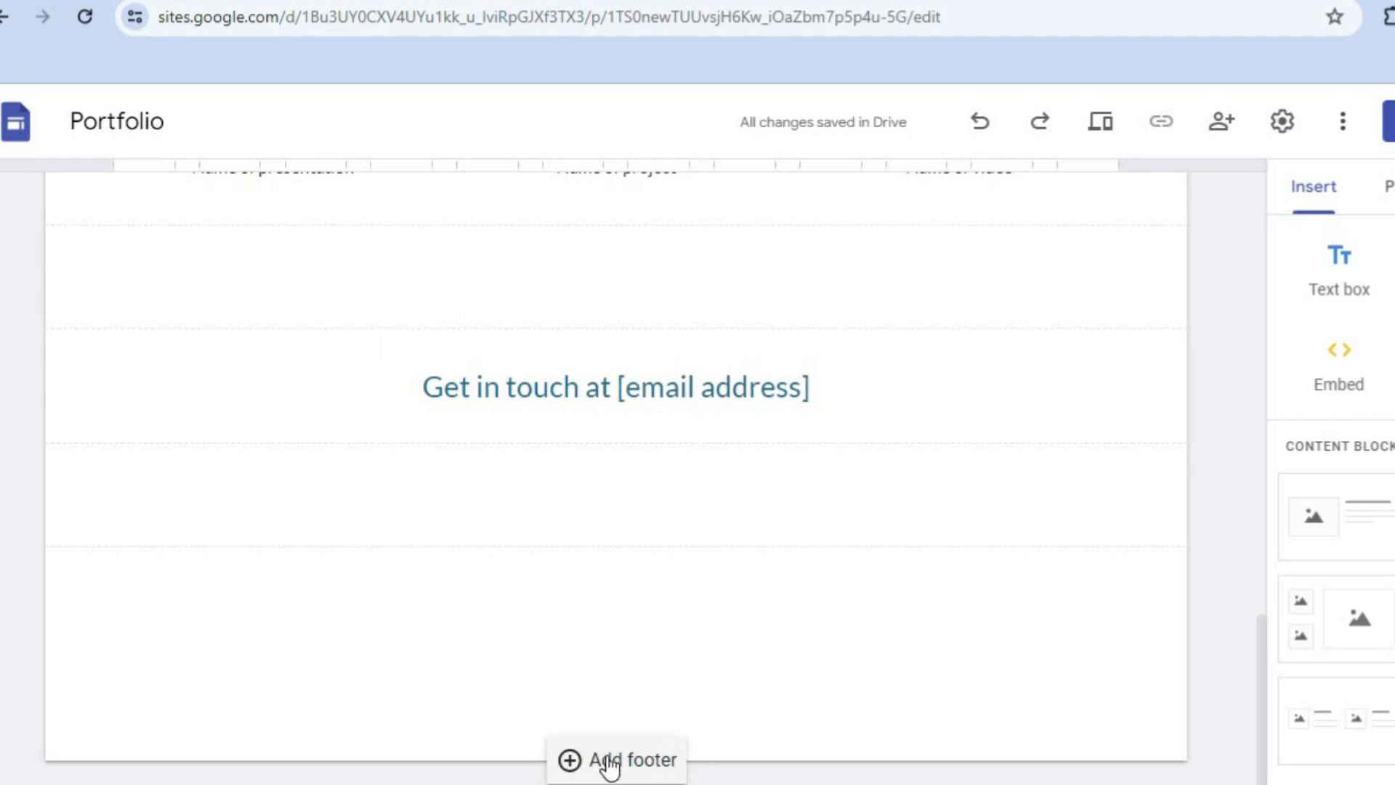
Add a footer with an empty text box beneath the 'Get in touch' section.
click(609, 762)
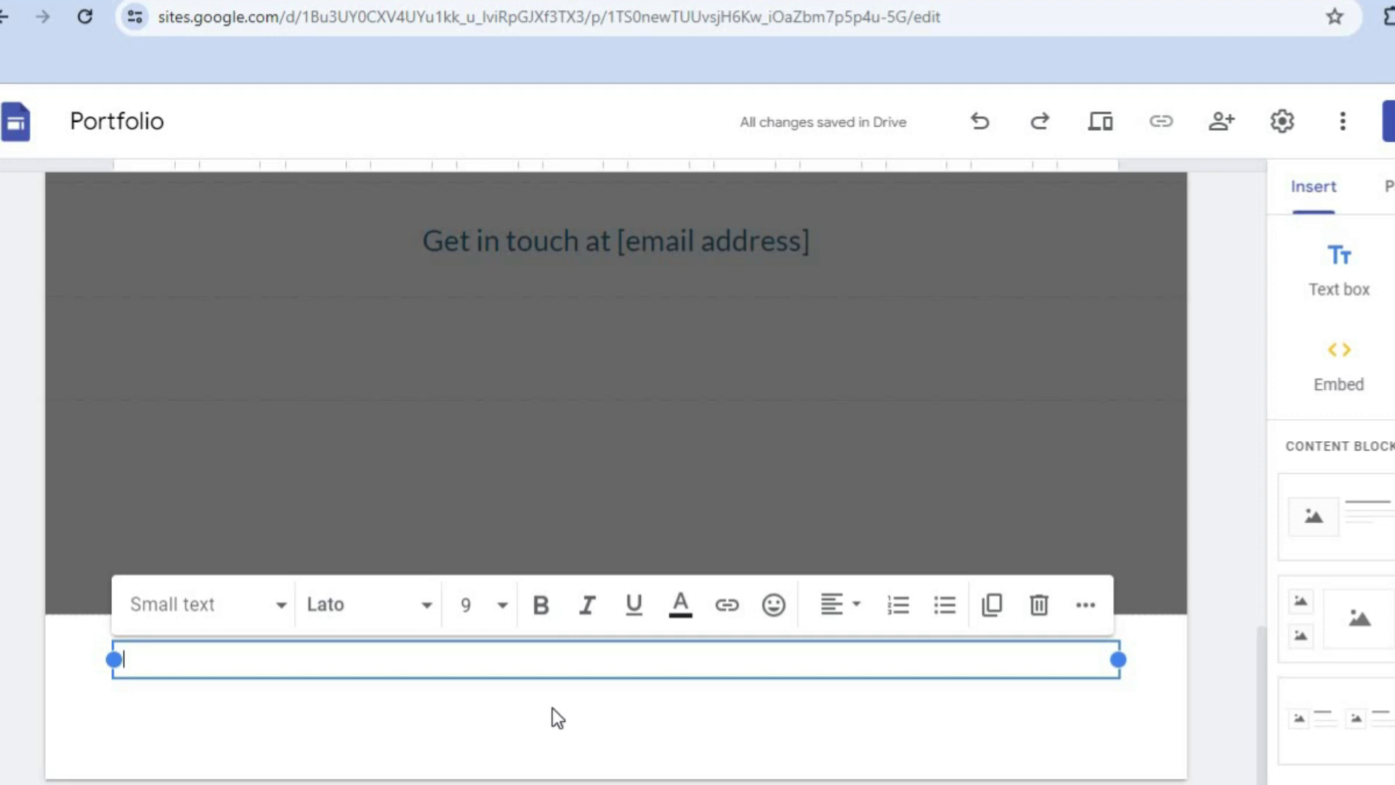
mouse_move(66, 698)
mouse_move(15, 625)
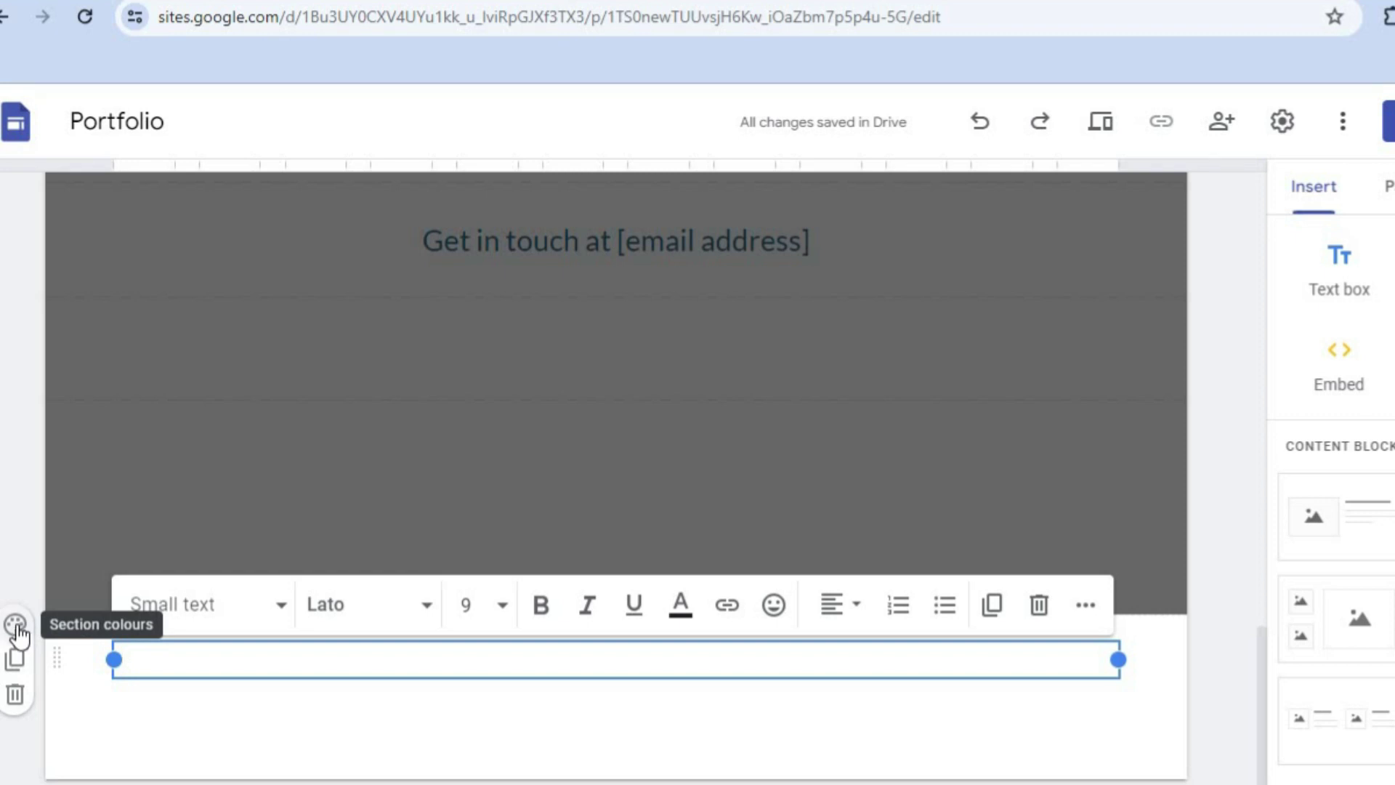
Give the footer section the teal Style 3 section colour.
click(16, 626)
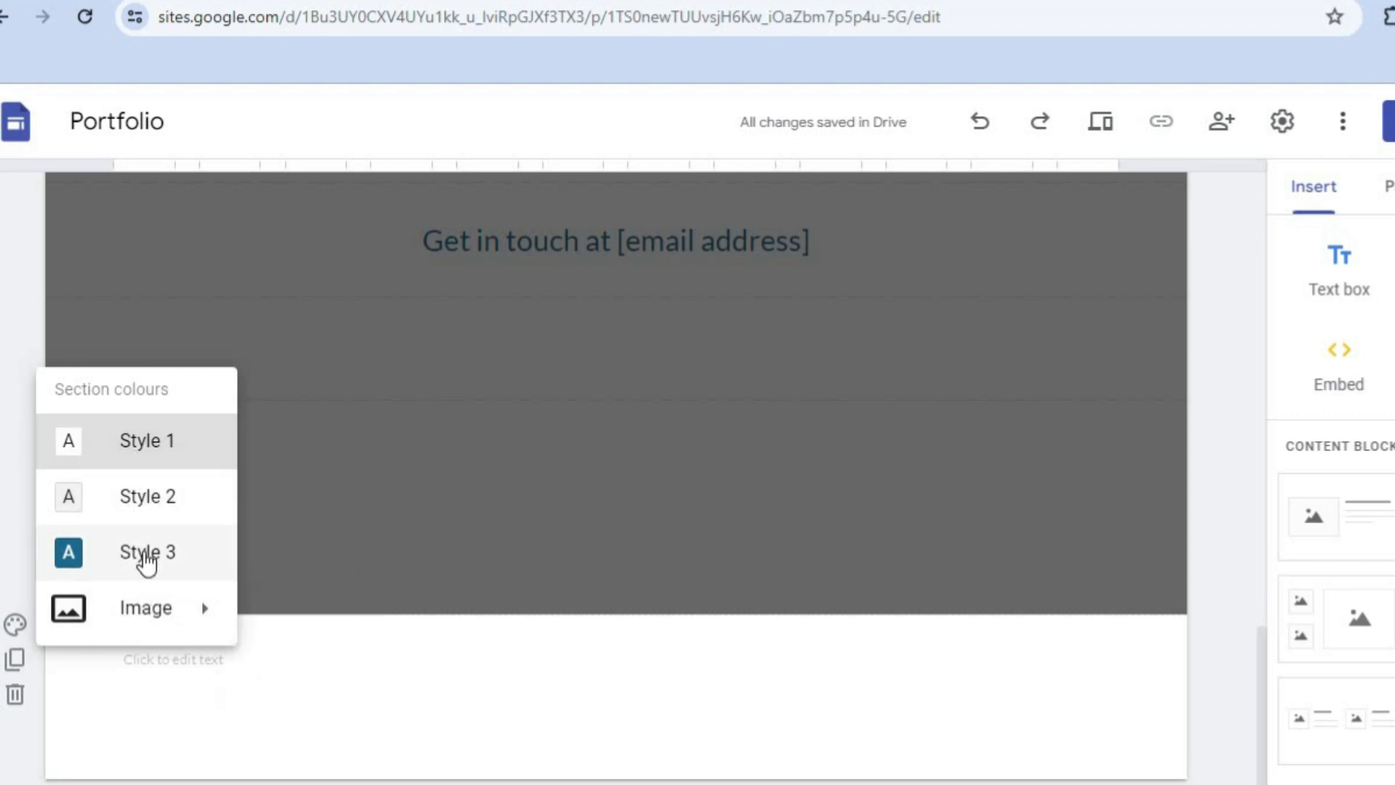
click(146, 556)
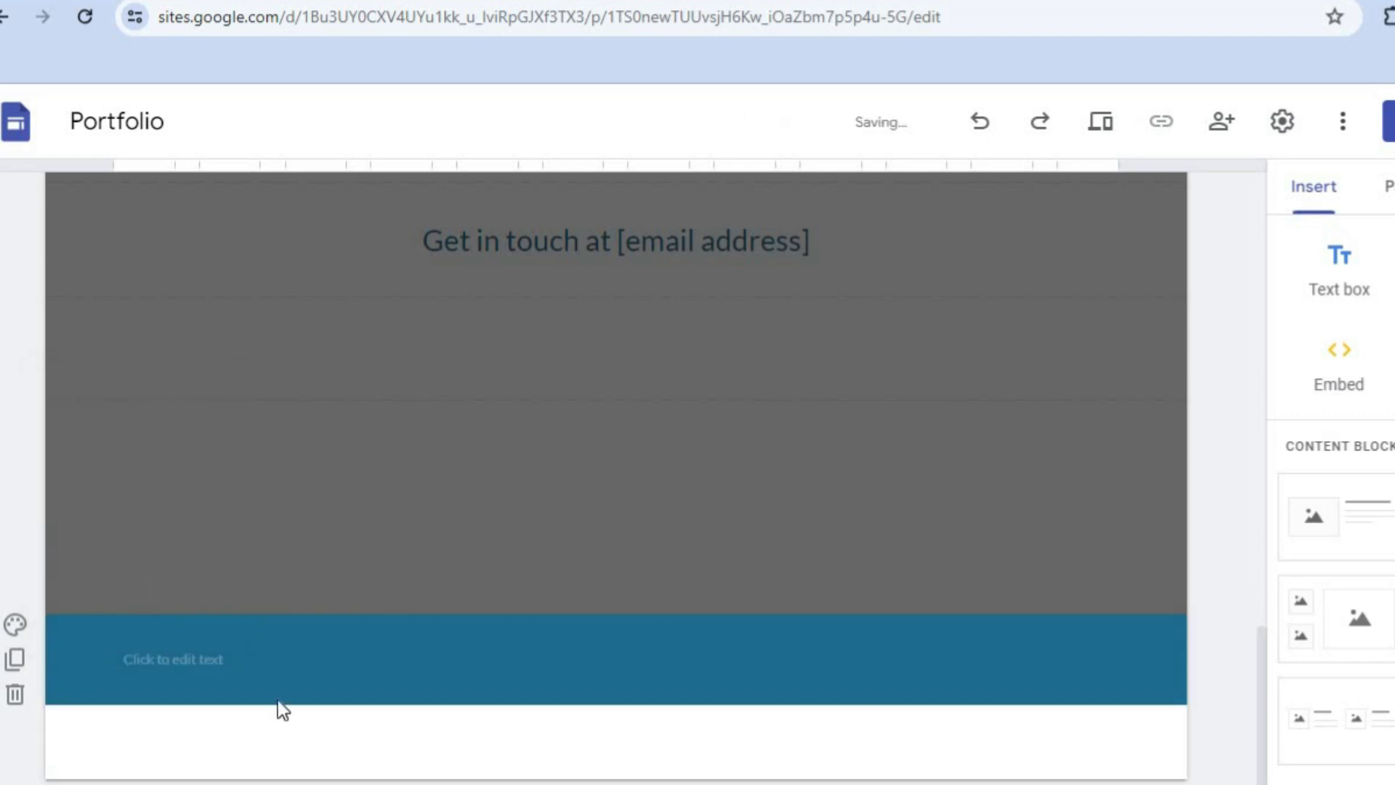
click(277, 655)
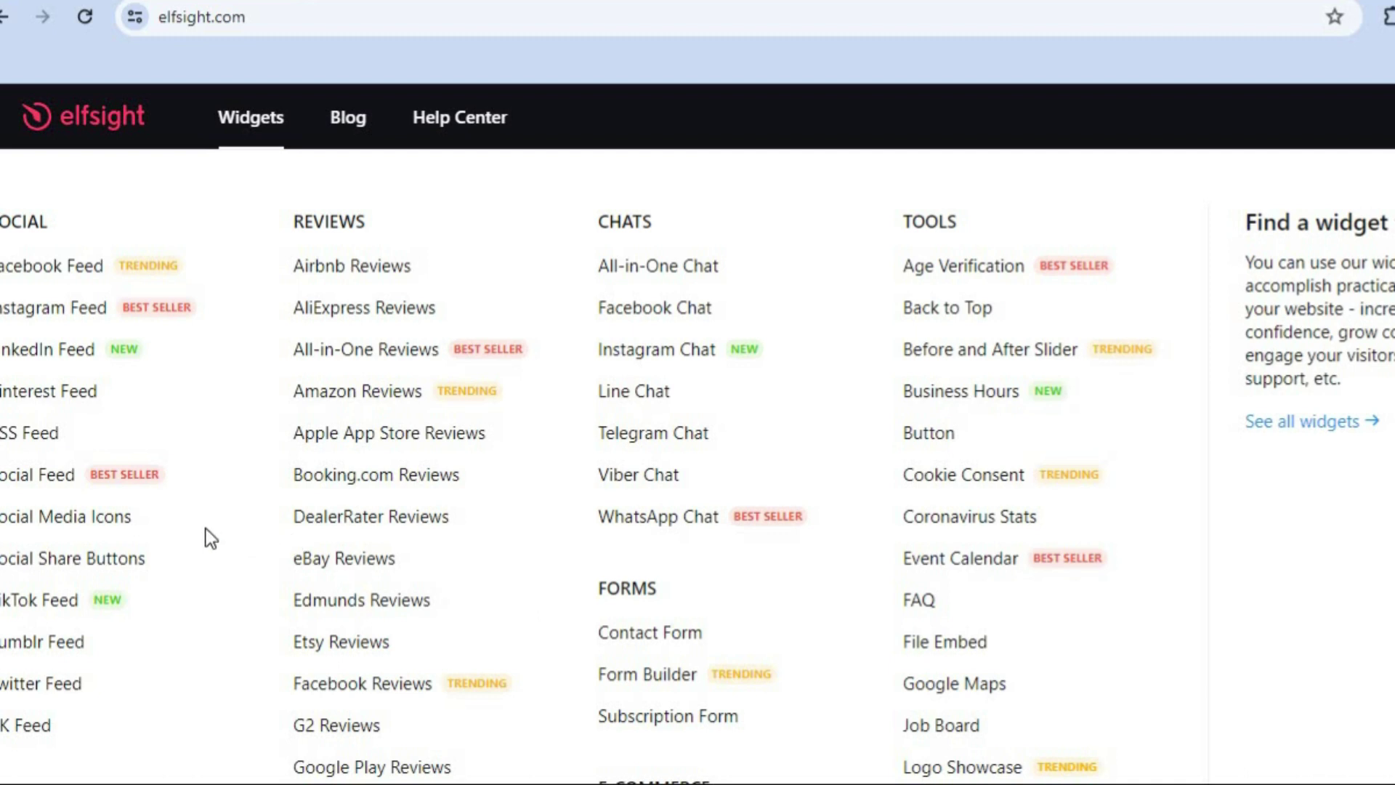
Open Elfsight's Social Media Icons app and view the existing Untitled Social Media Icons widget.
click(120, 523)
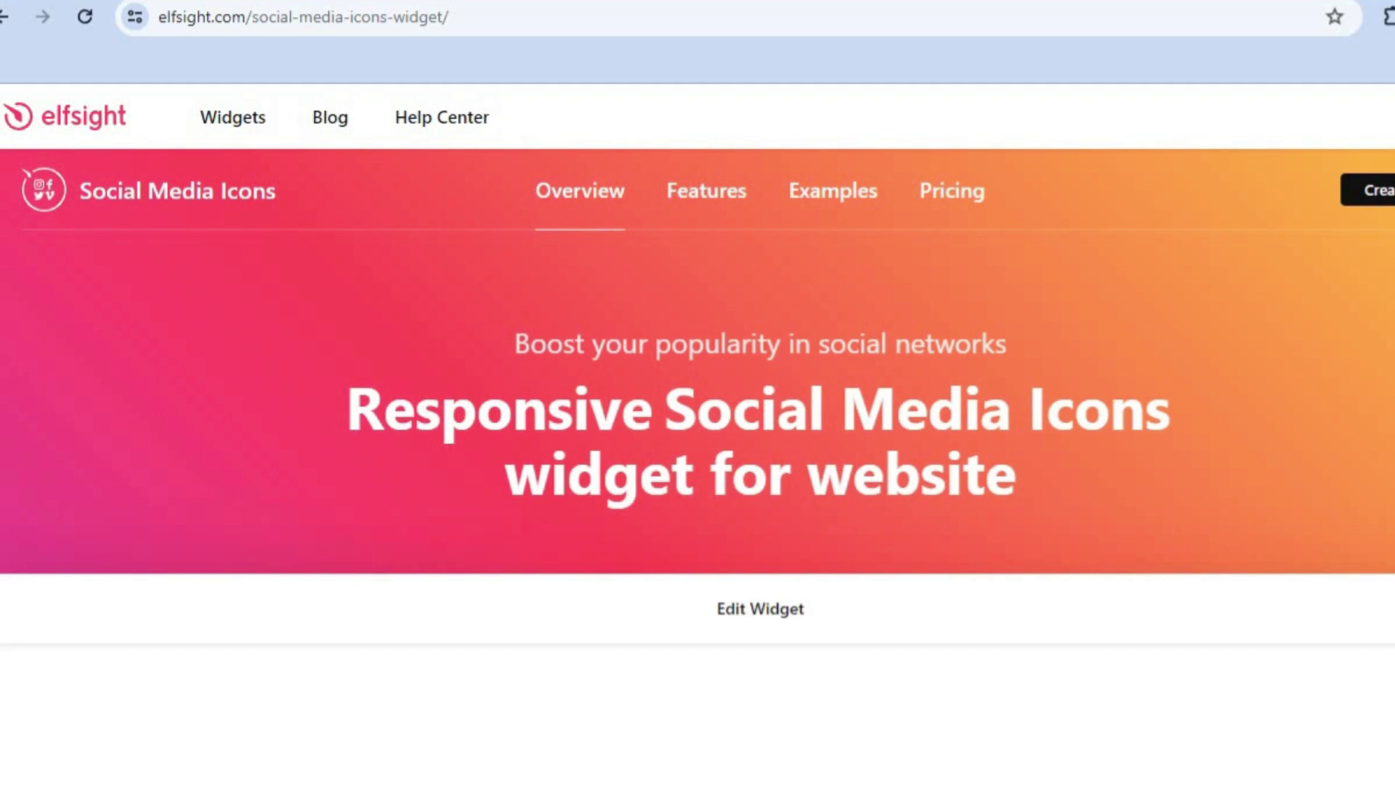
scroll(698, 392, down, 6)
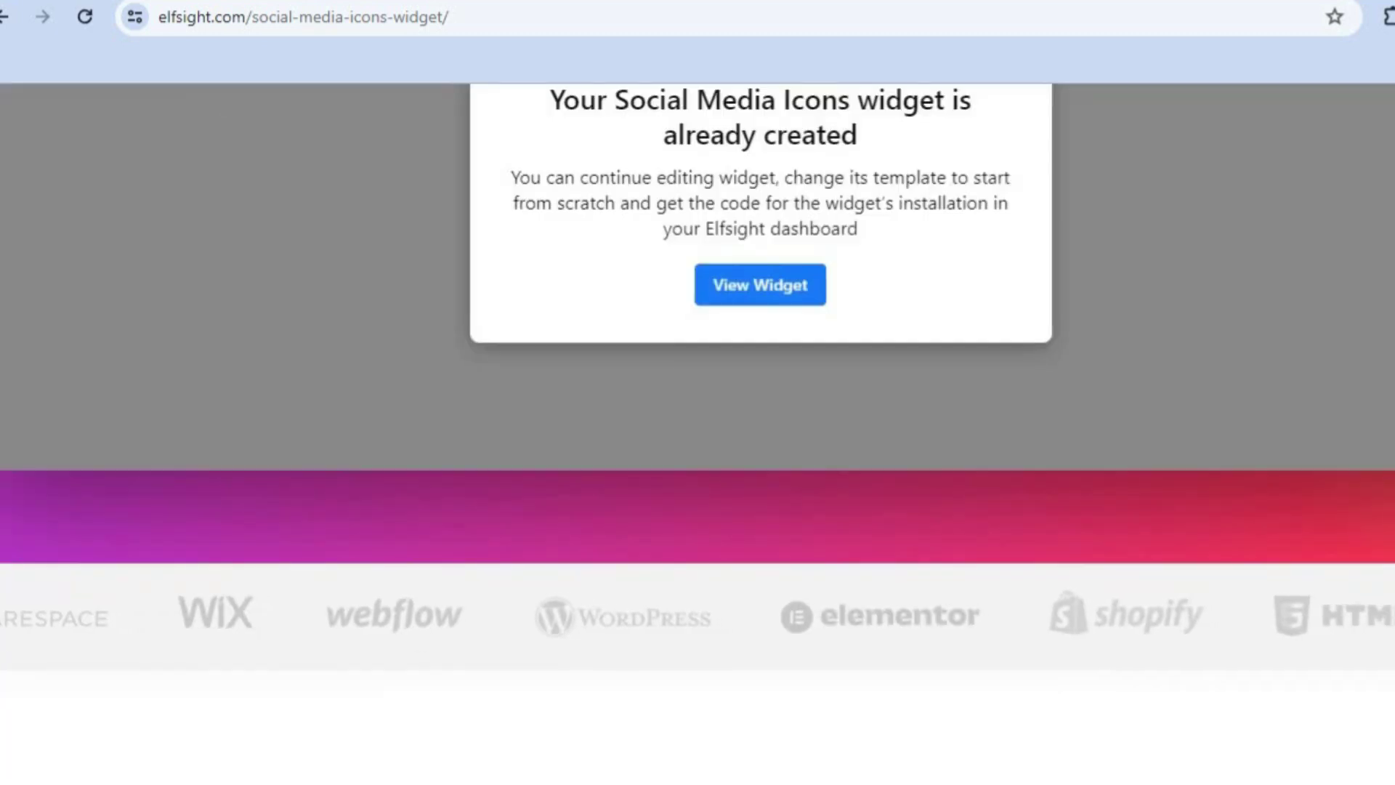
scroll(698, 392, up, 5)
scroll(697, 392, down, 4)
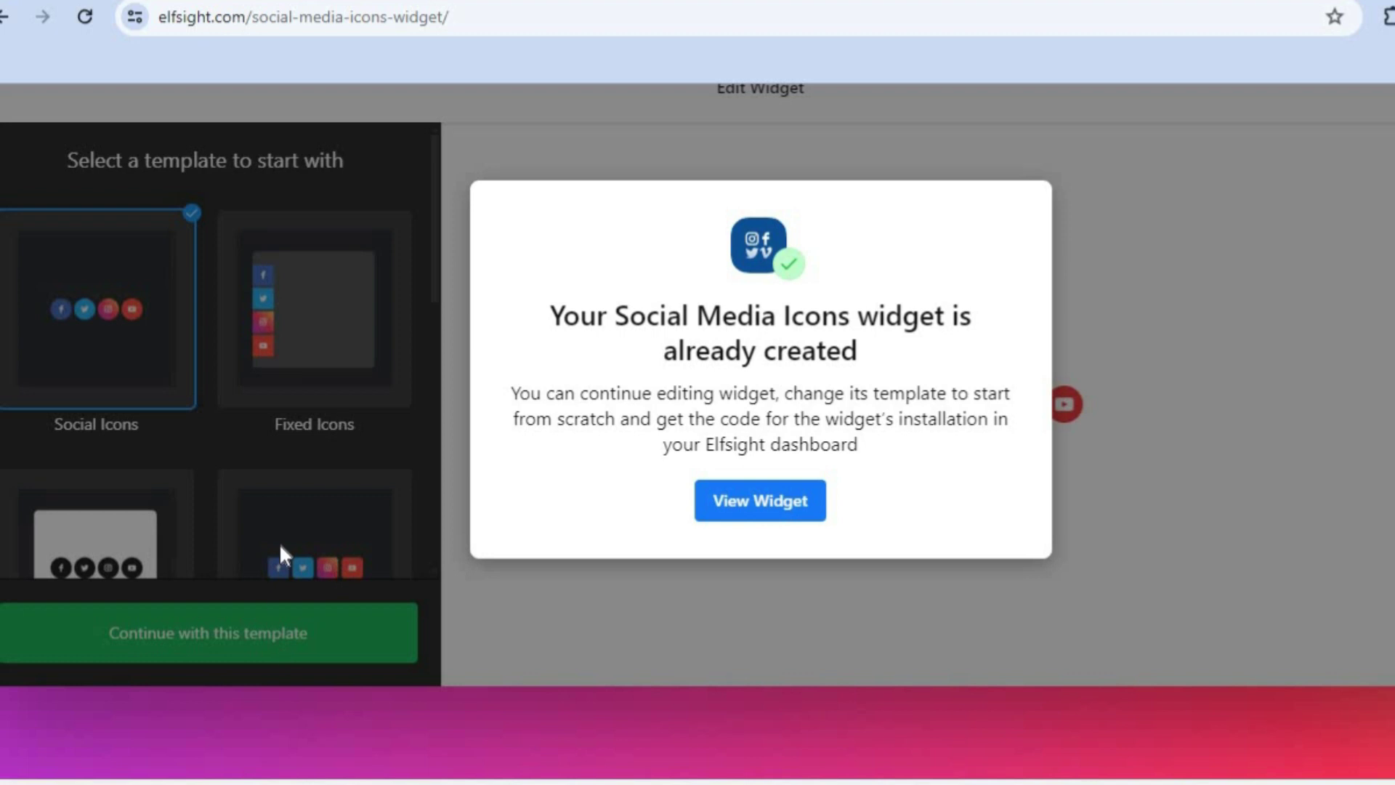
click(755, 505)
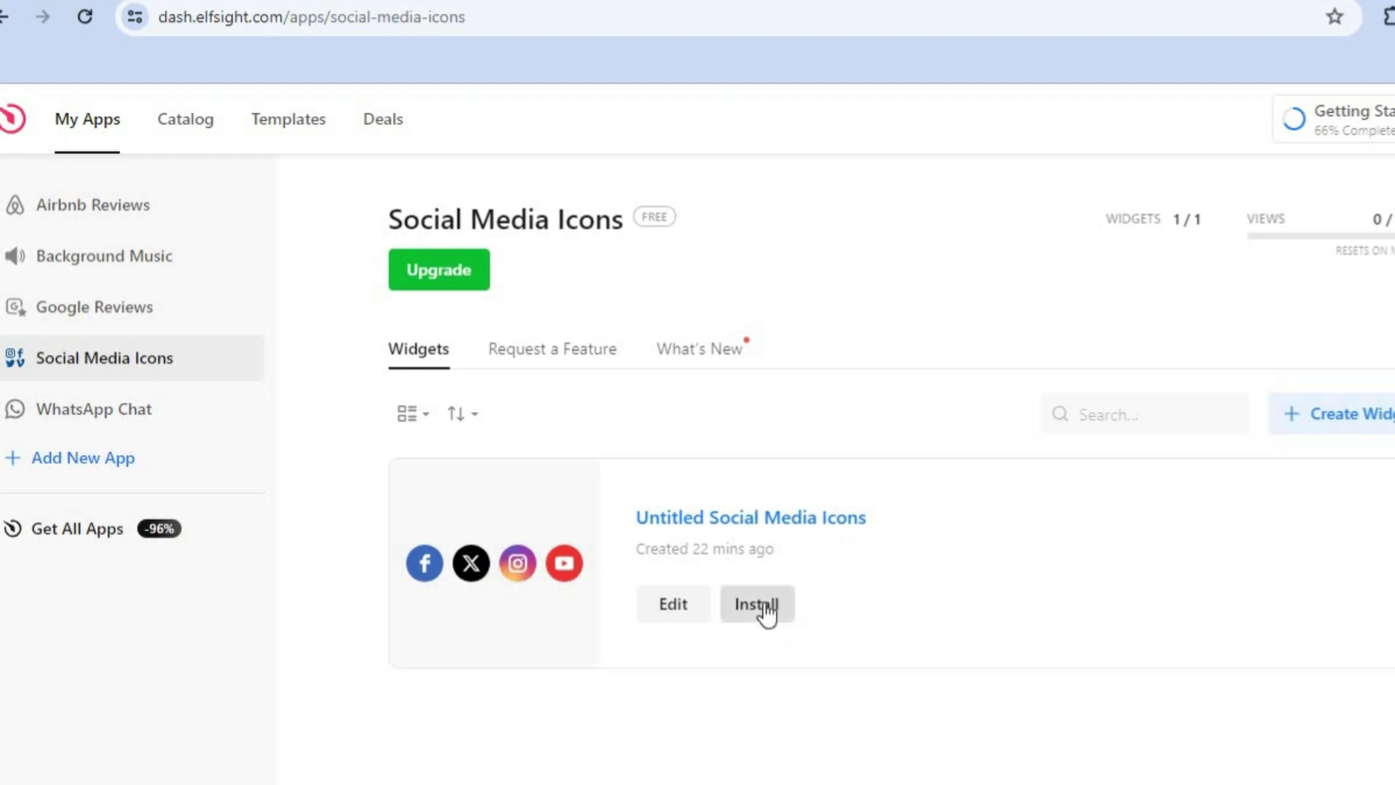
Copy the Untitled Social Media Icons widget's embed code from its Install dialog.
click(766, 609)
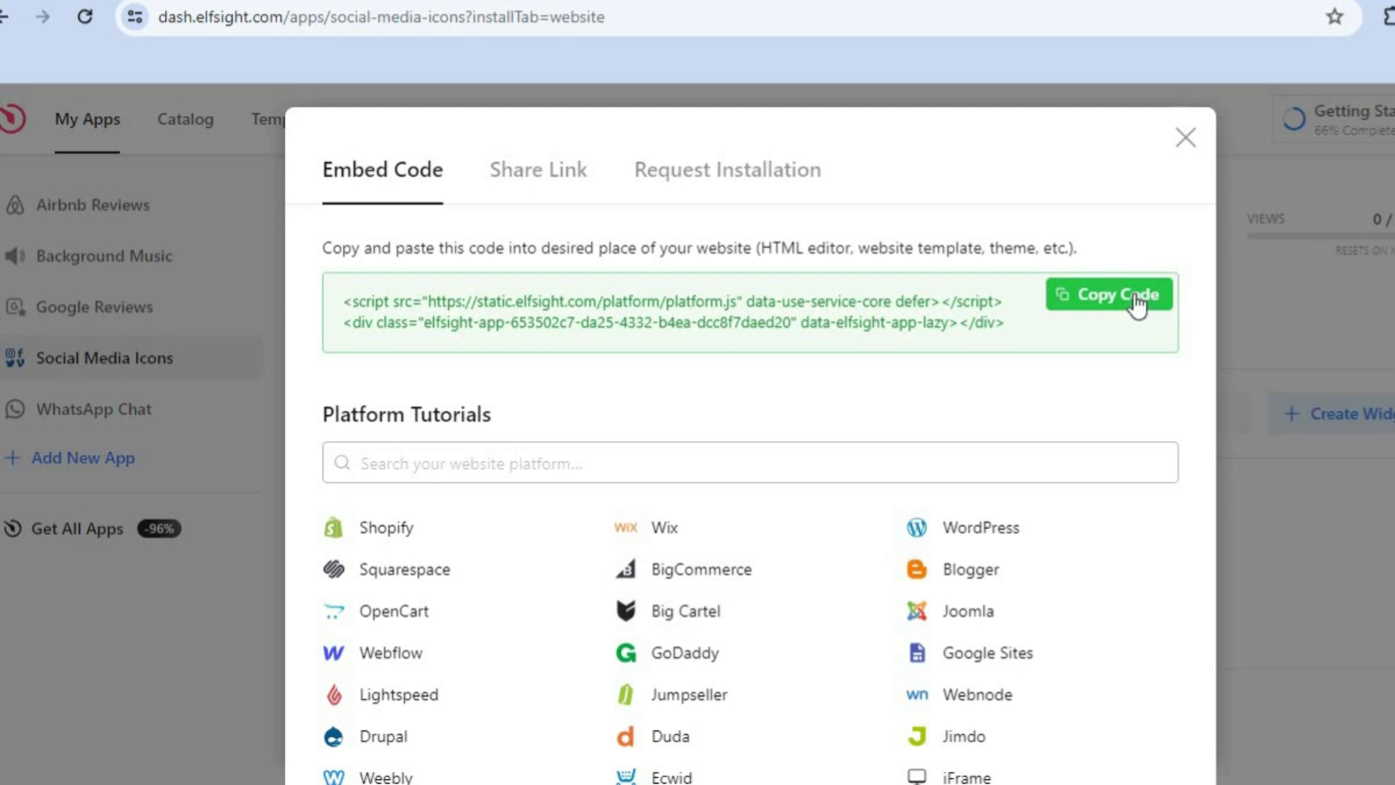
click(1137, 306)
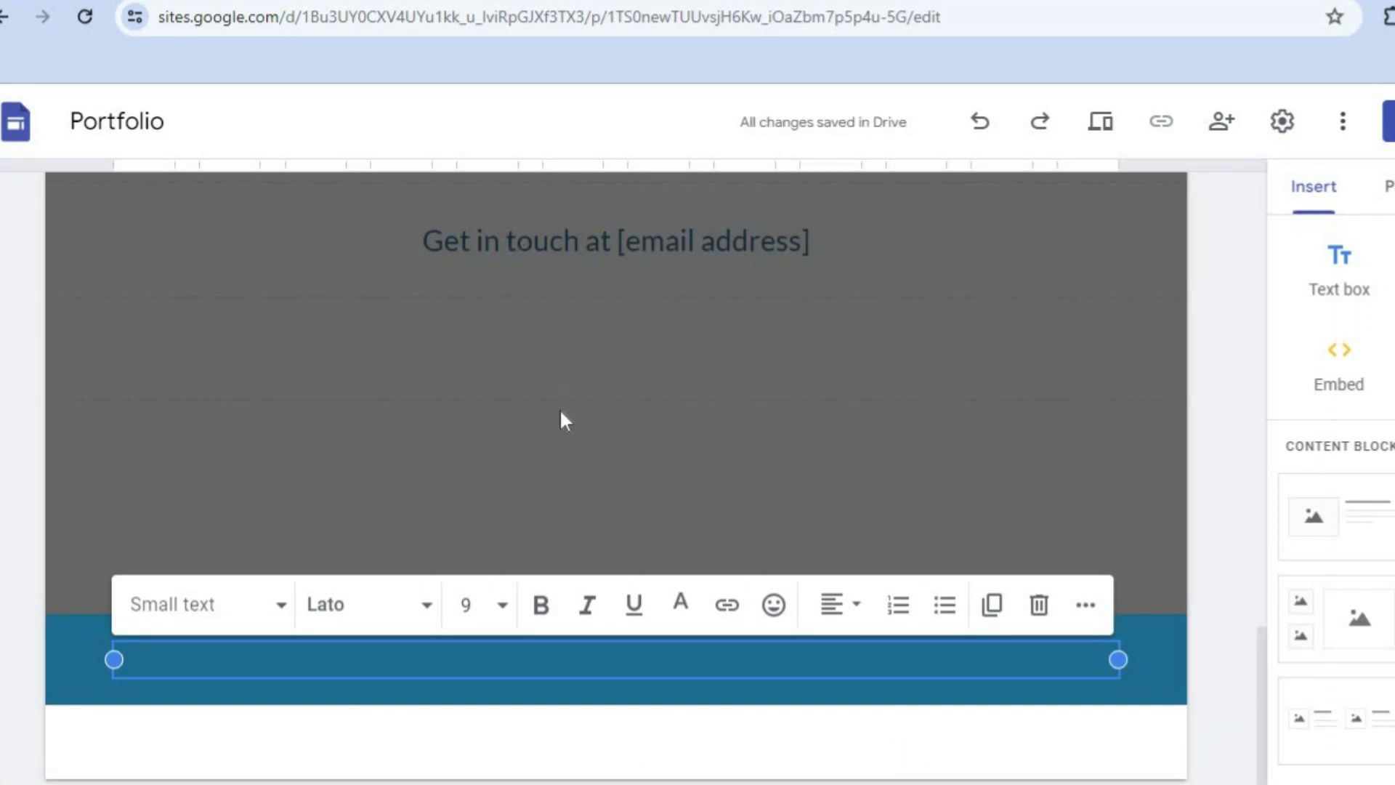
mouse_move(616, 659)
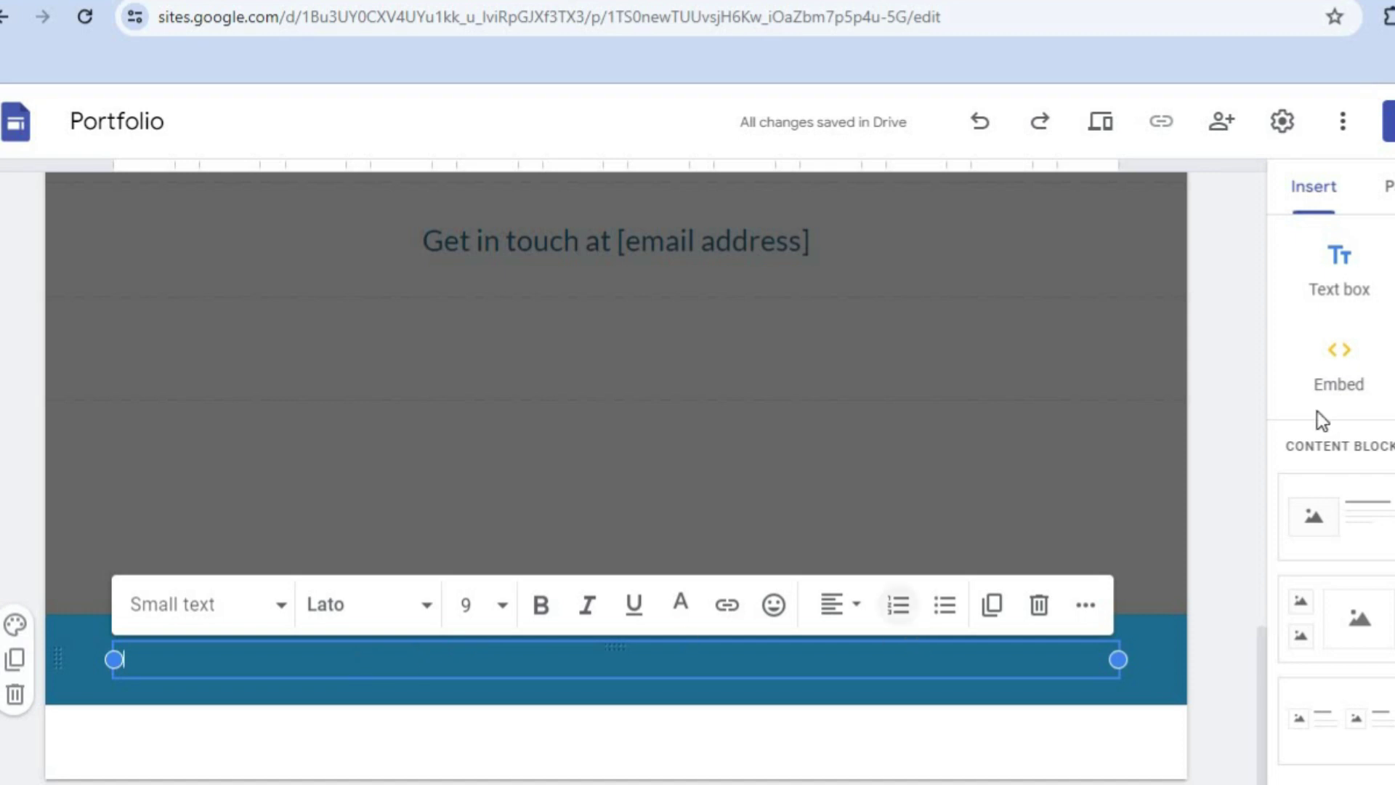
Paste the Elfsight code into the Embed code dialog and preview the Facebook, X, Instagram, YouTube icons.
click(1323, 370)
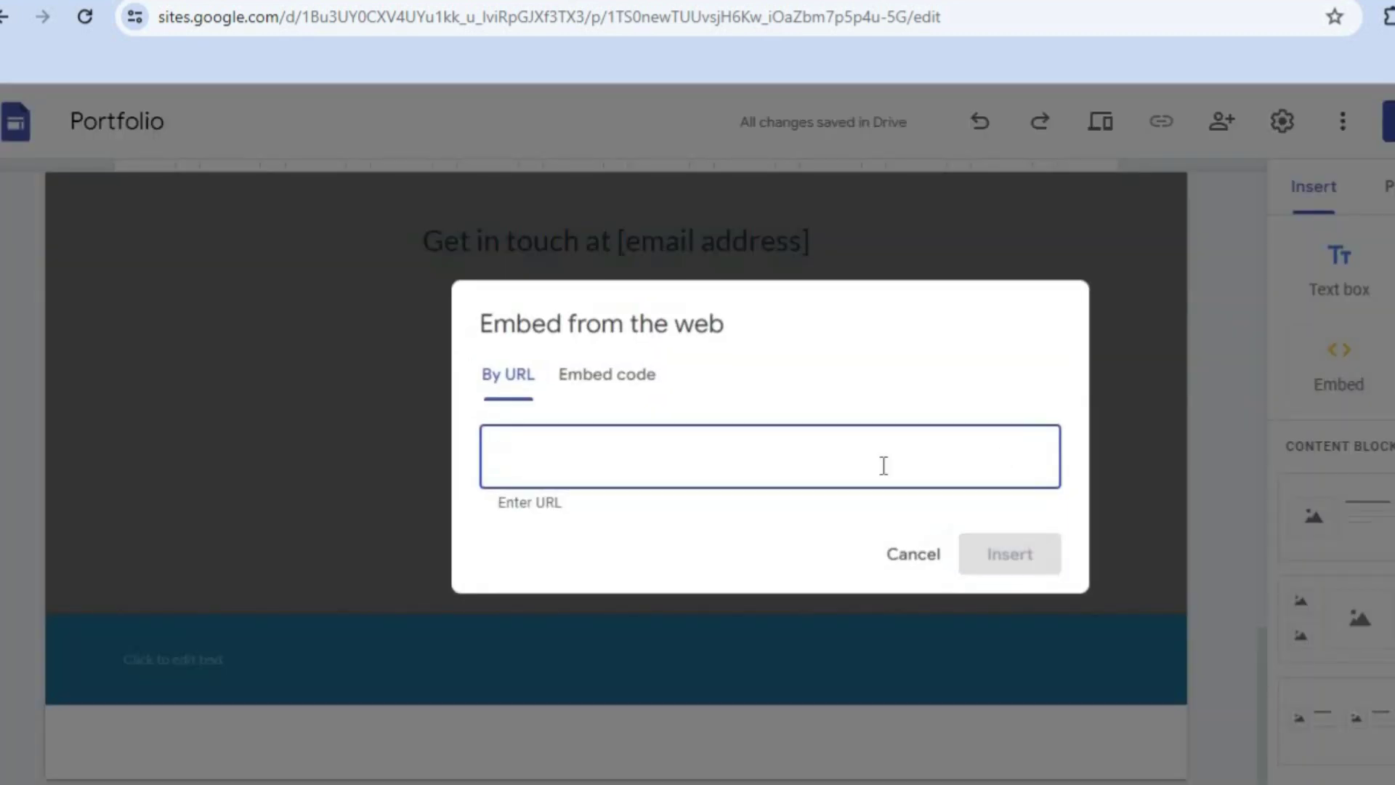
click(610, 384)
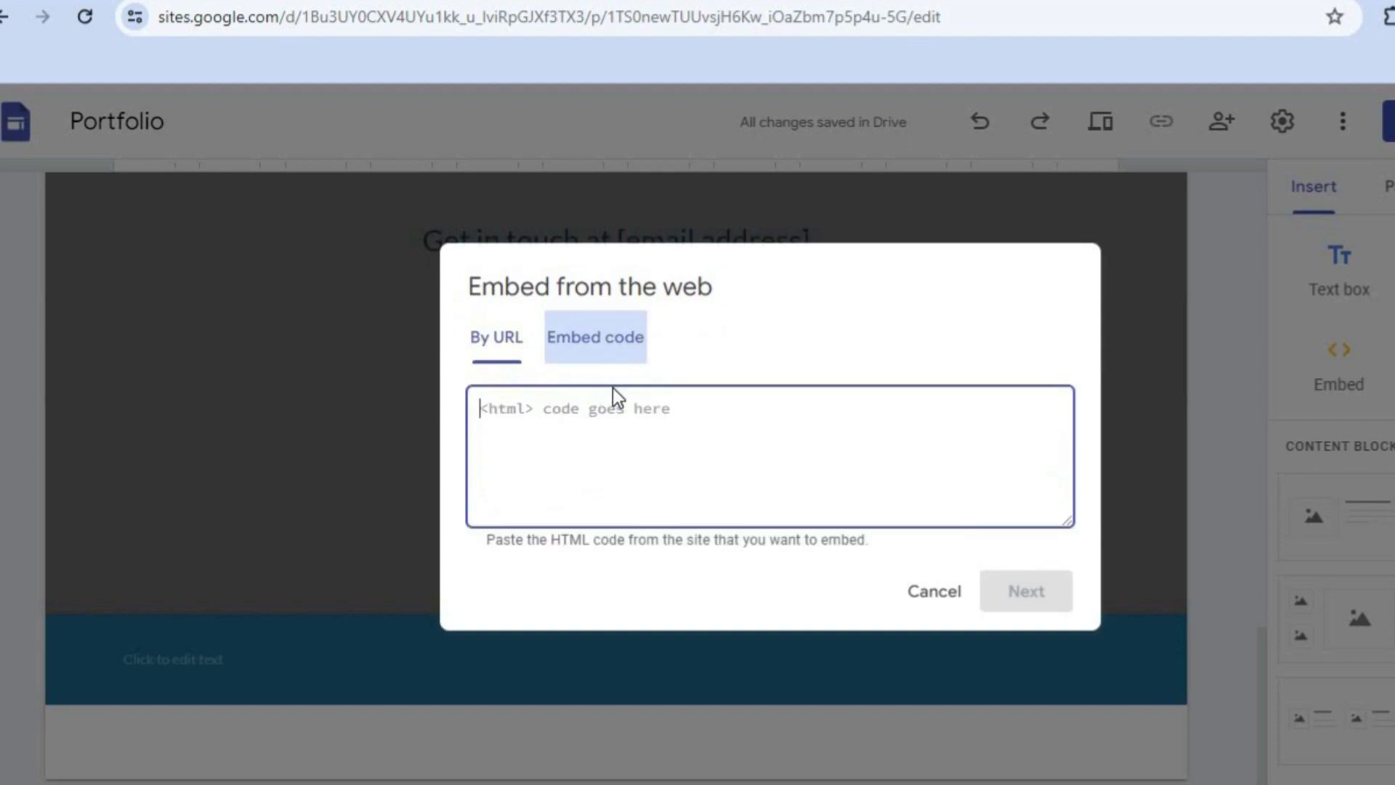
right_click(610, 412)
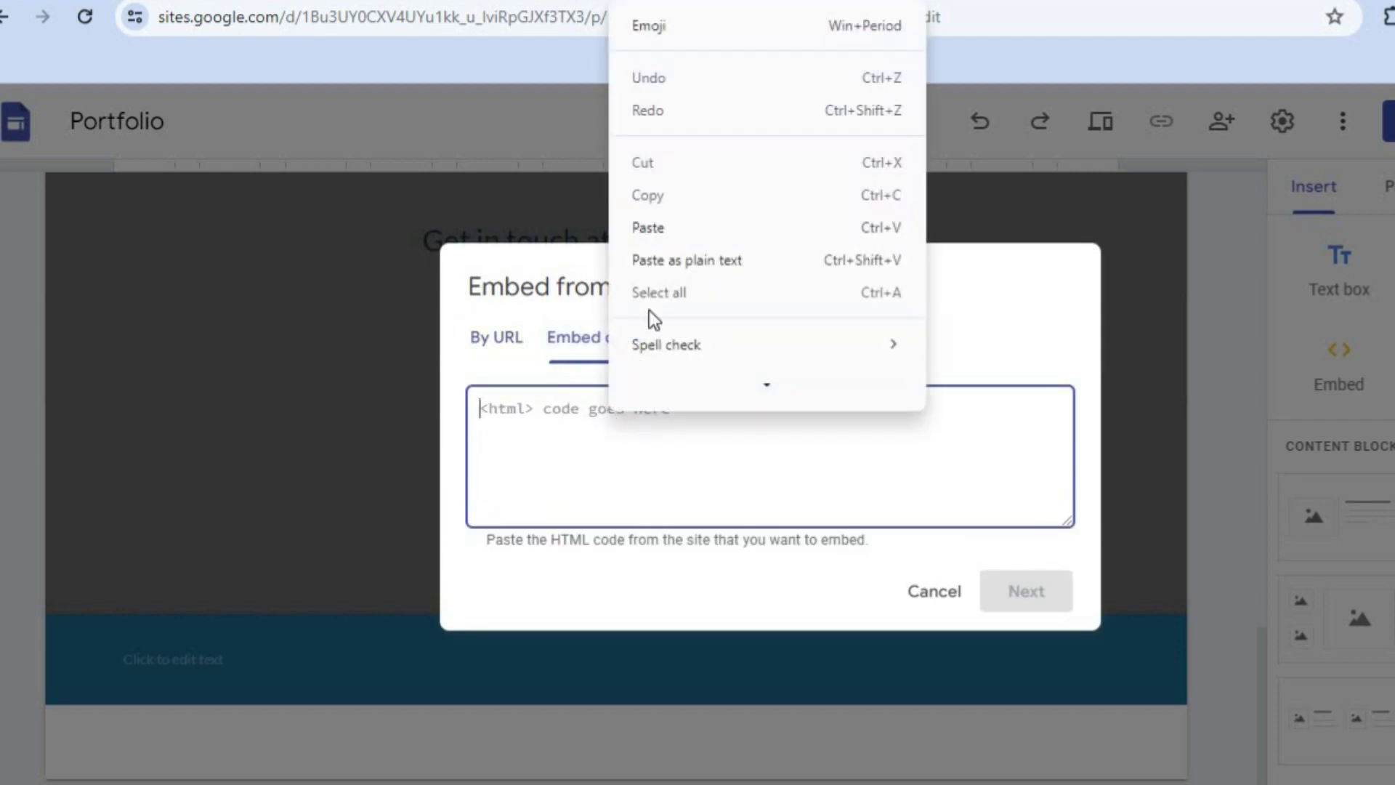
click(661, 249)
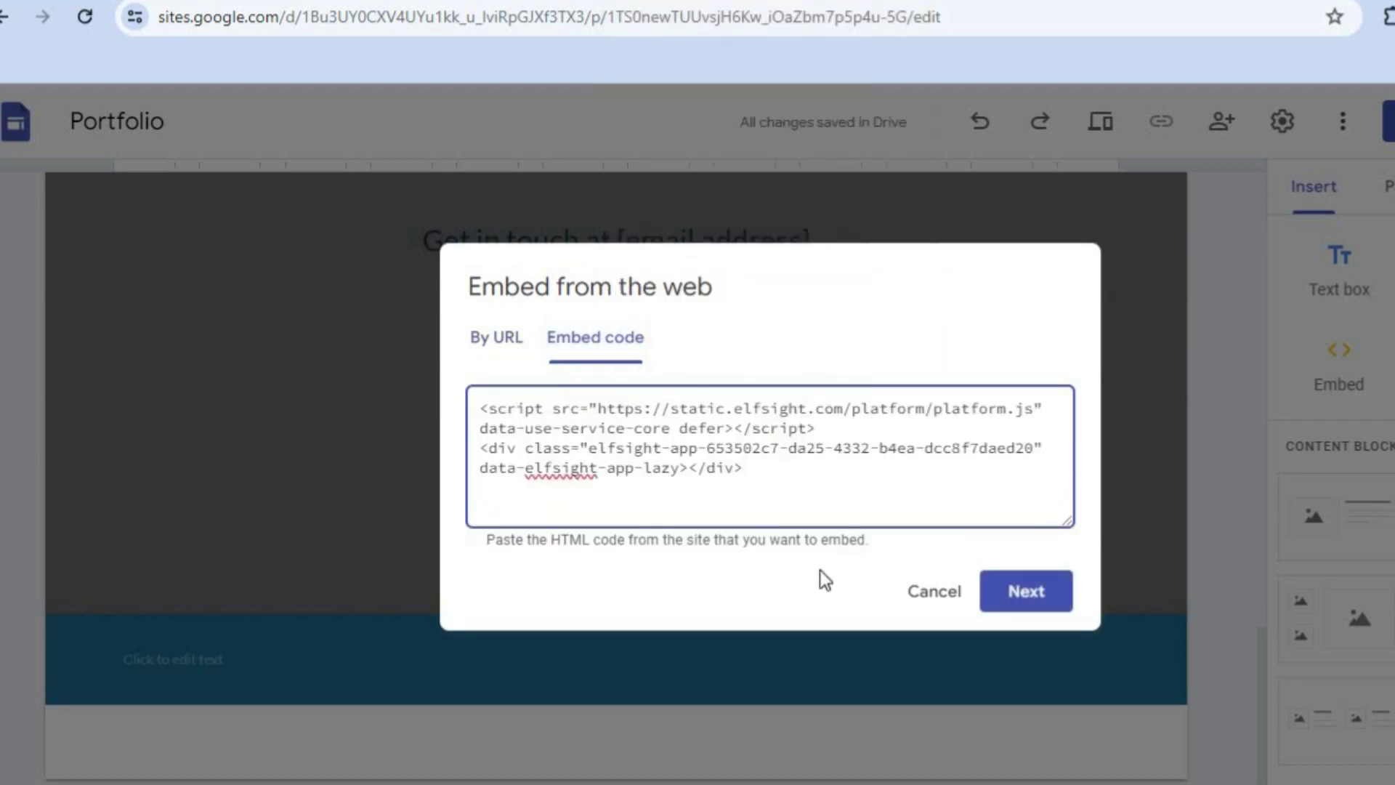
click(1062, 589)
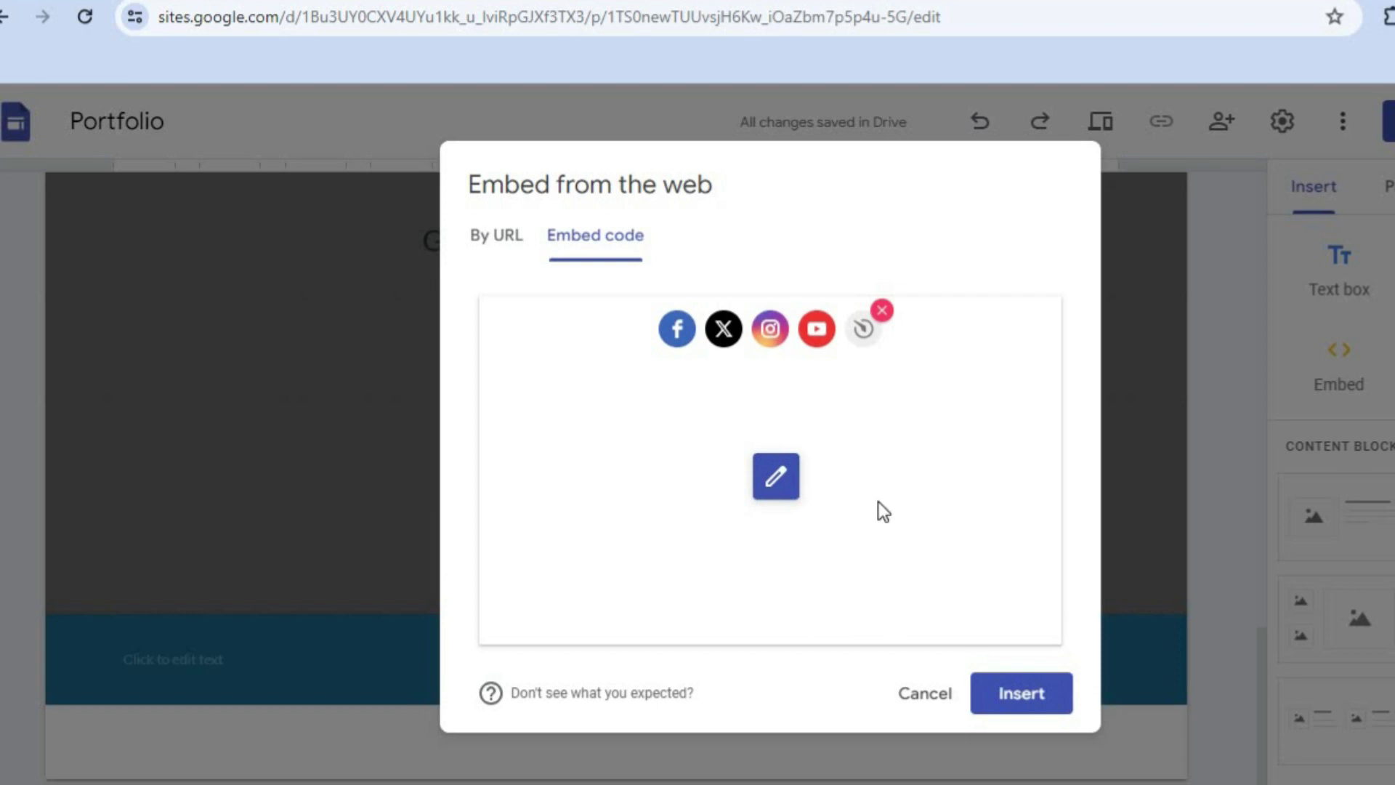
Insert the social icons embed below the teal footer and shrink it to fit the icon row.
click(1035, 692)
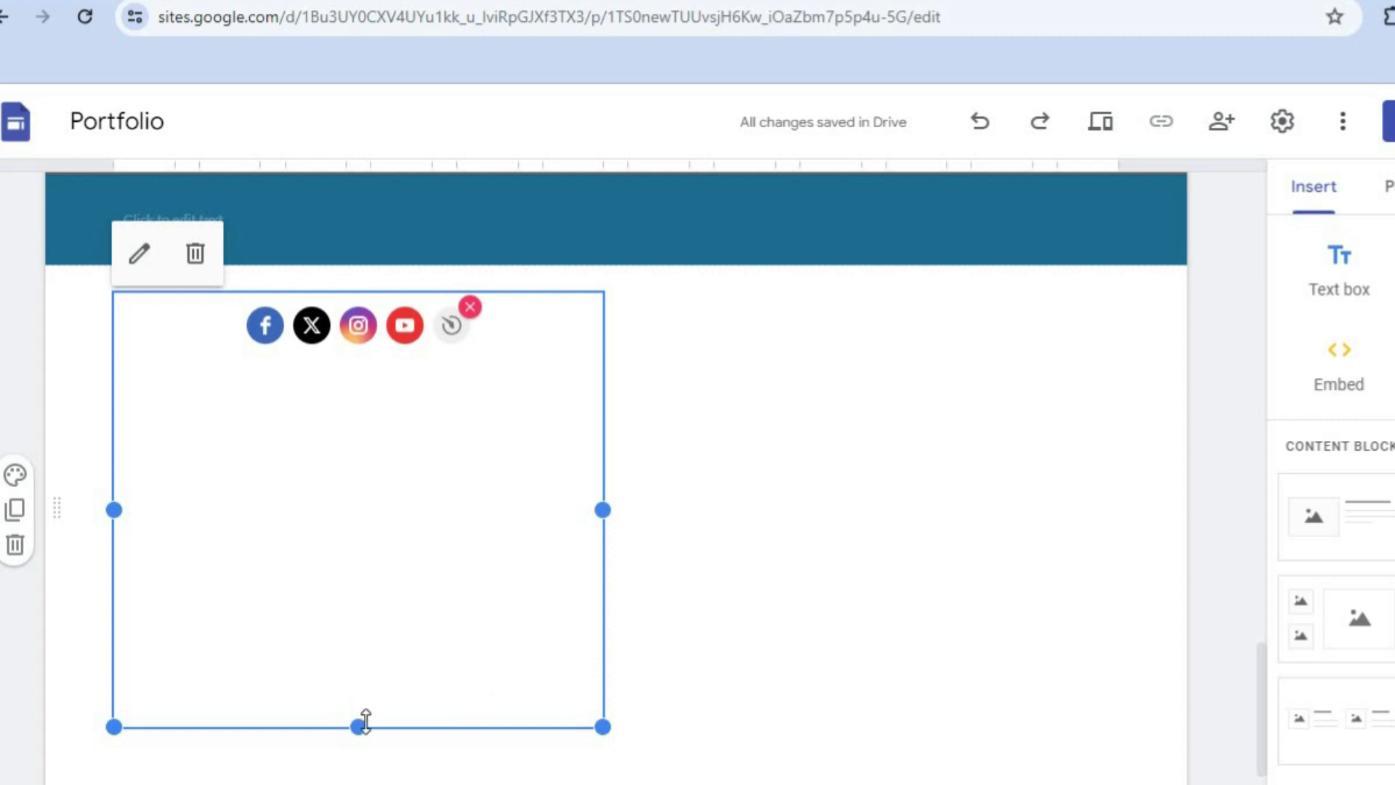
mouse_move(365, 727)
mouse_down()
mouse_move(365, 568)
mouse_move(356, 651)
mouse_up()
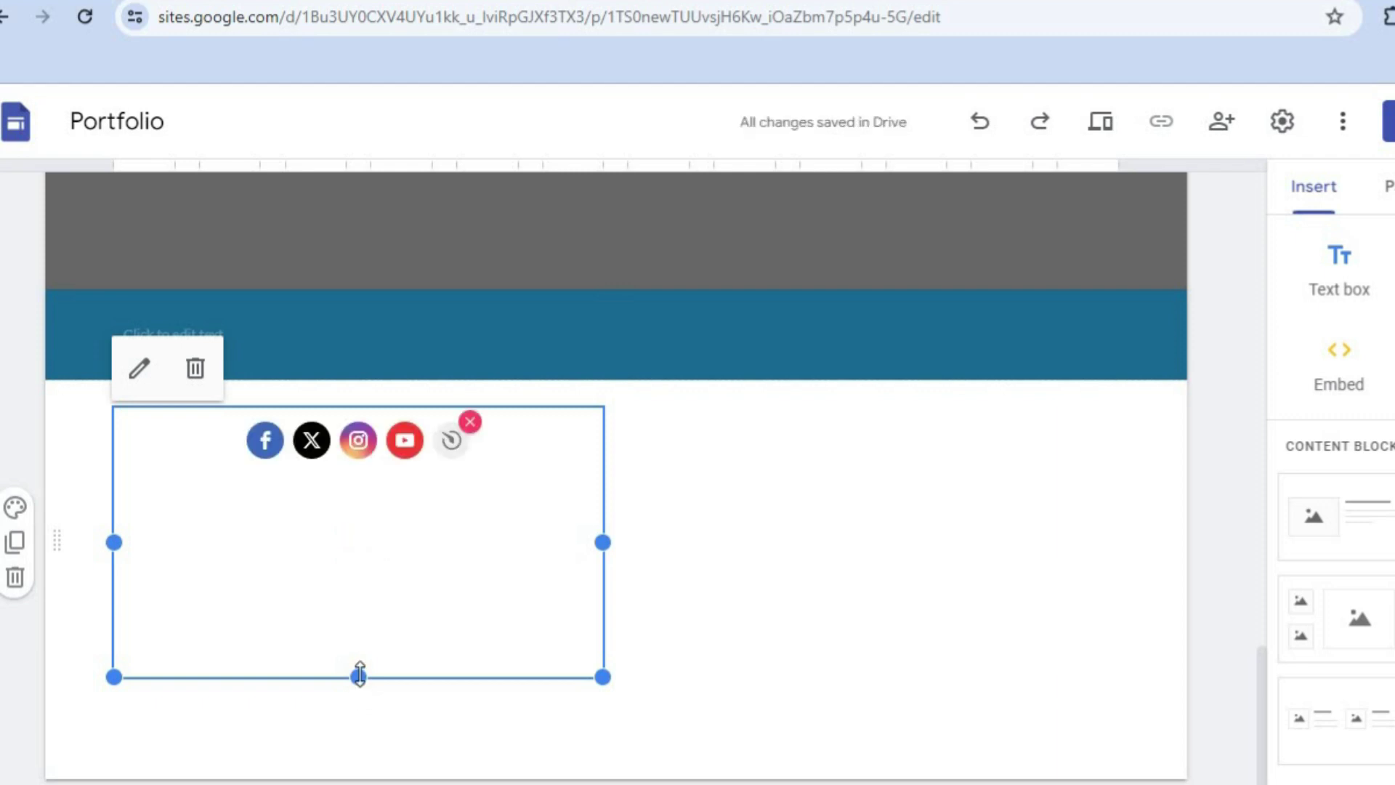
mouse_move(360, 674)
mouse_down()
mouse_move(383, 517)
mouse_move(391, 705)
mouse_up()
drag(364, 647, 365, 626)
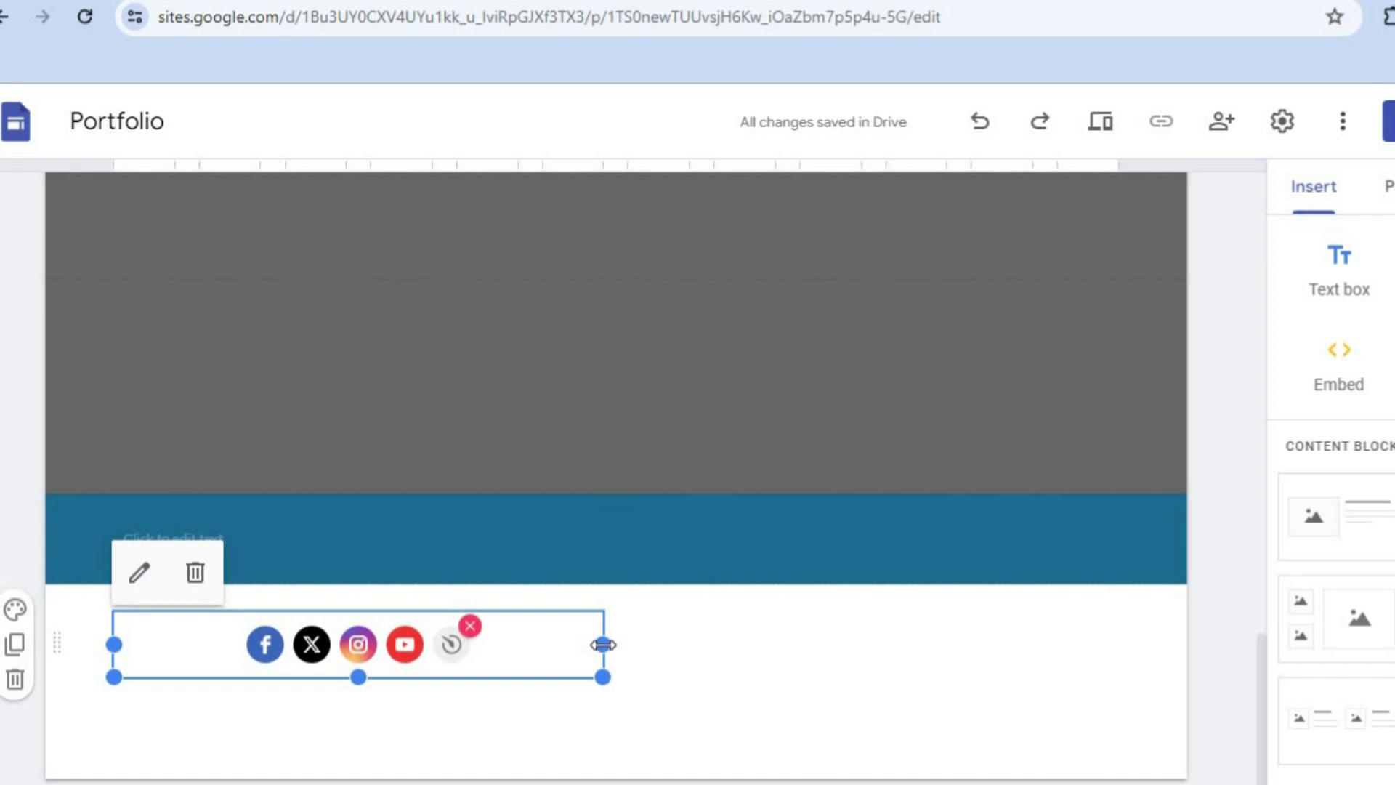
drag(558, 646, 468, 640)
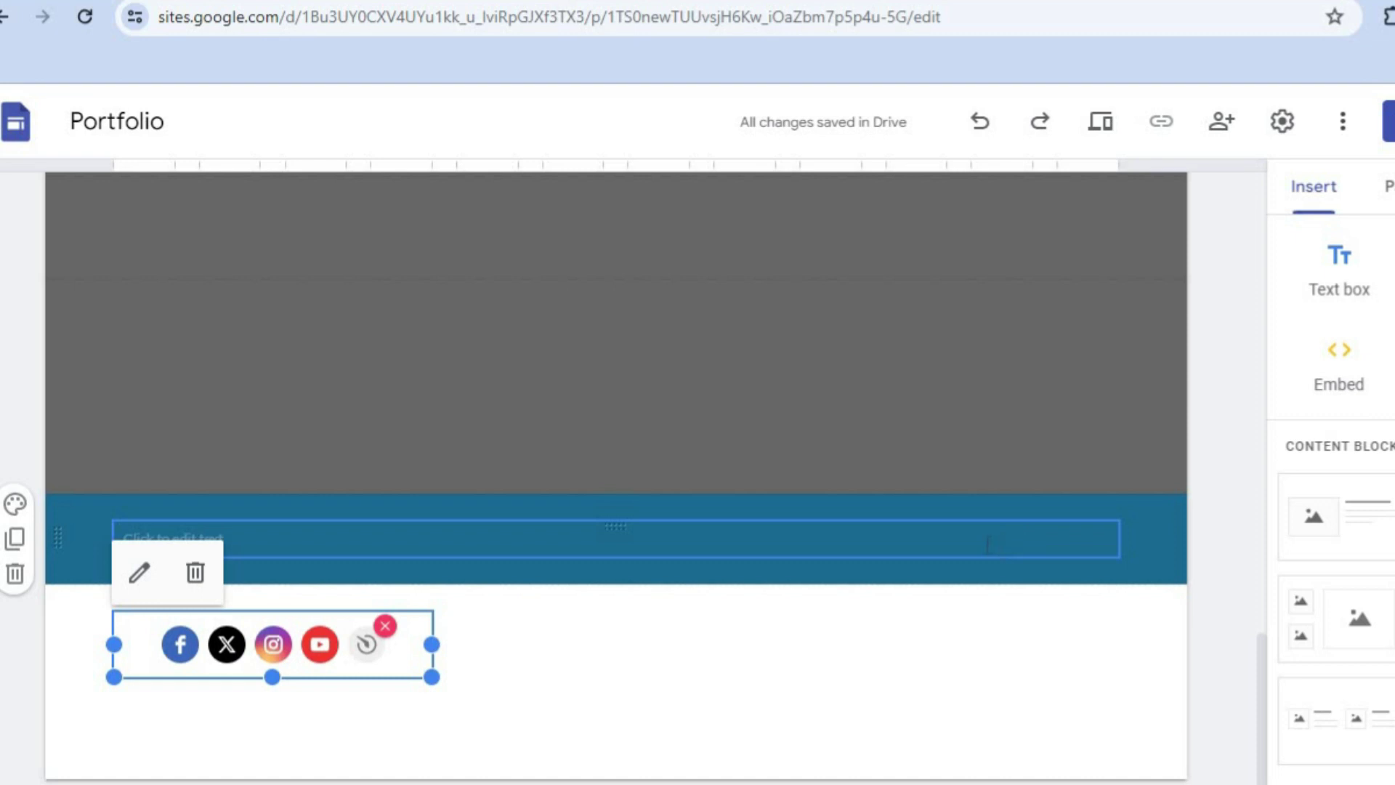
click(987, 543)
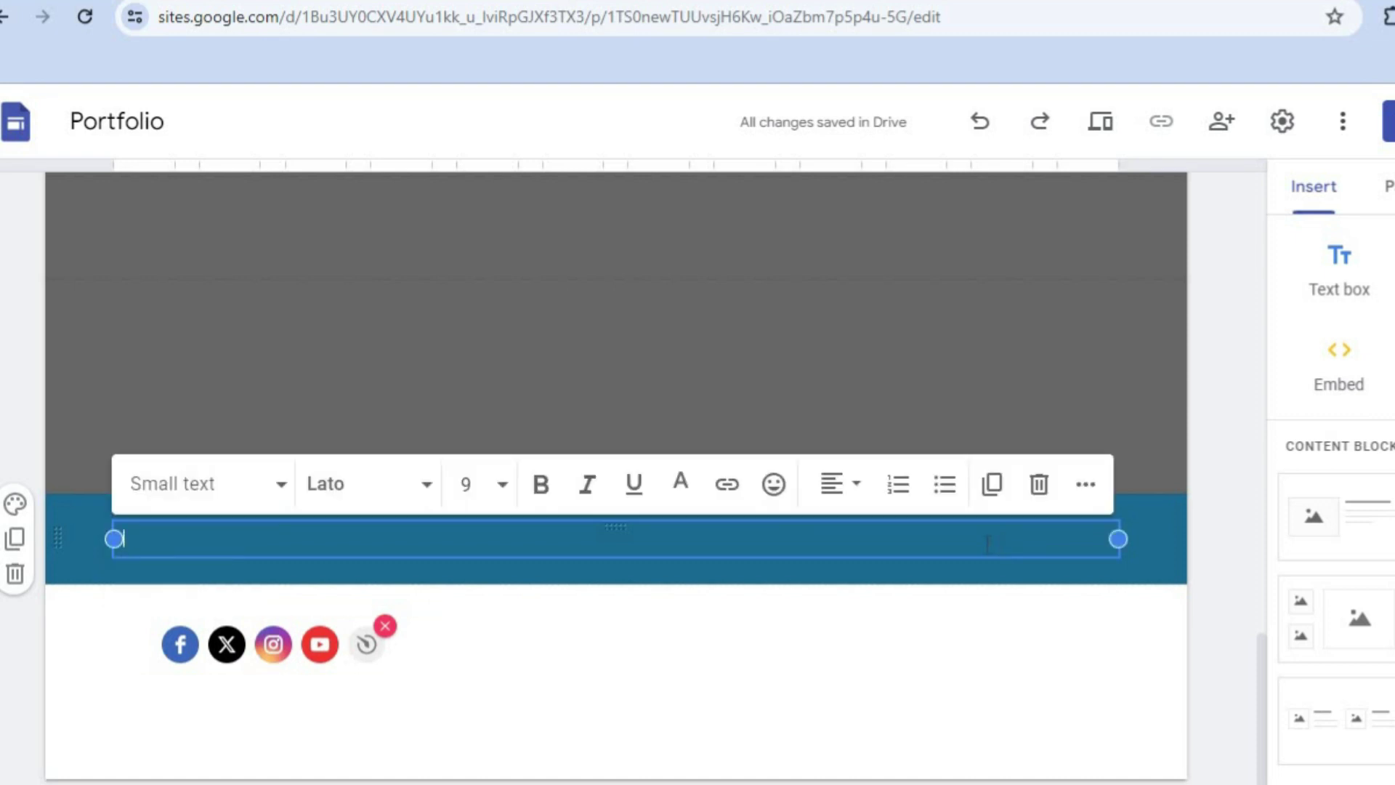